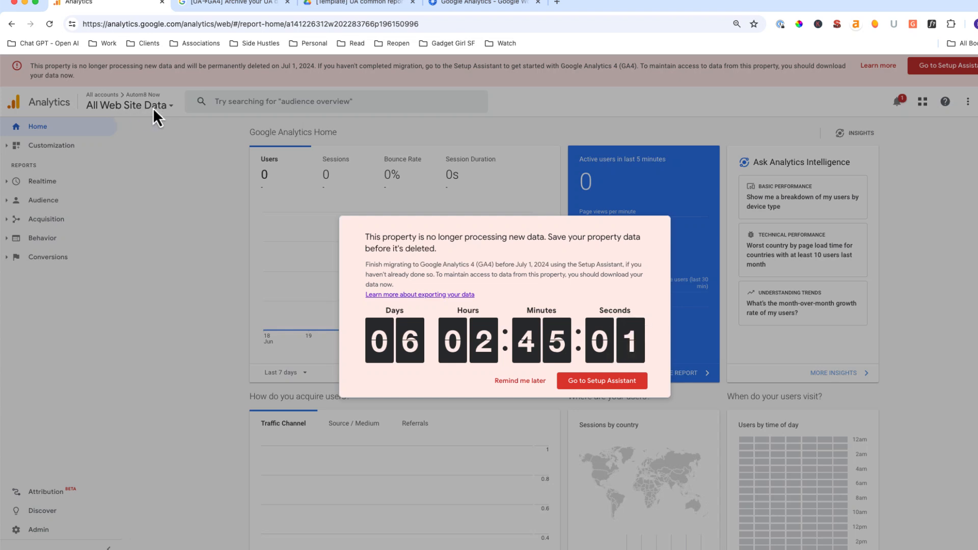
# Dismiss the property deletion notice and open the account and view picker to locate the All Web Site Data View ID.
pyautogui.click(158, 108)
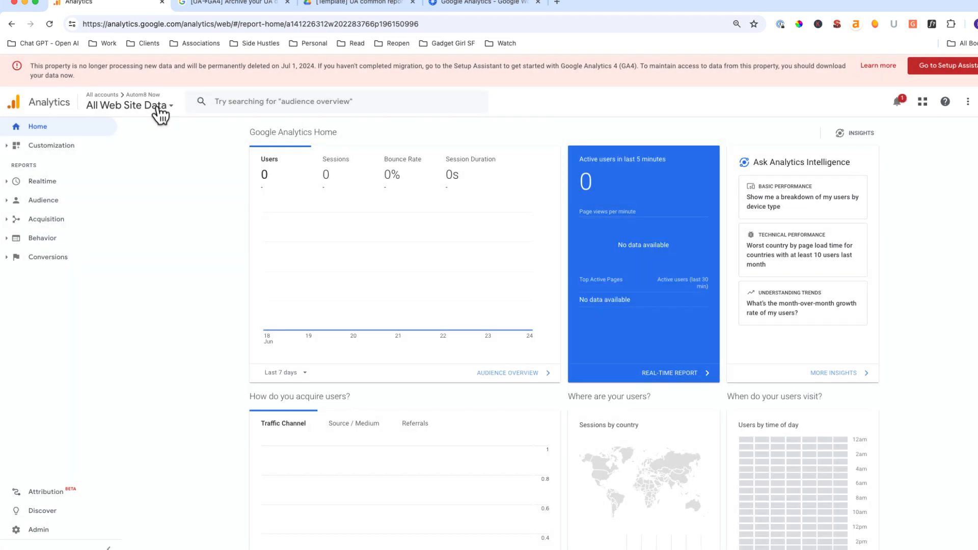
pyautogui.click(157, 107)
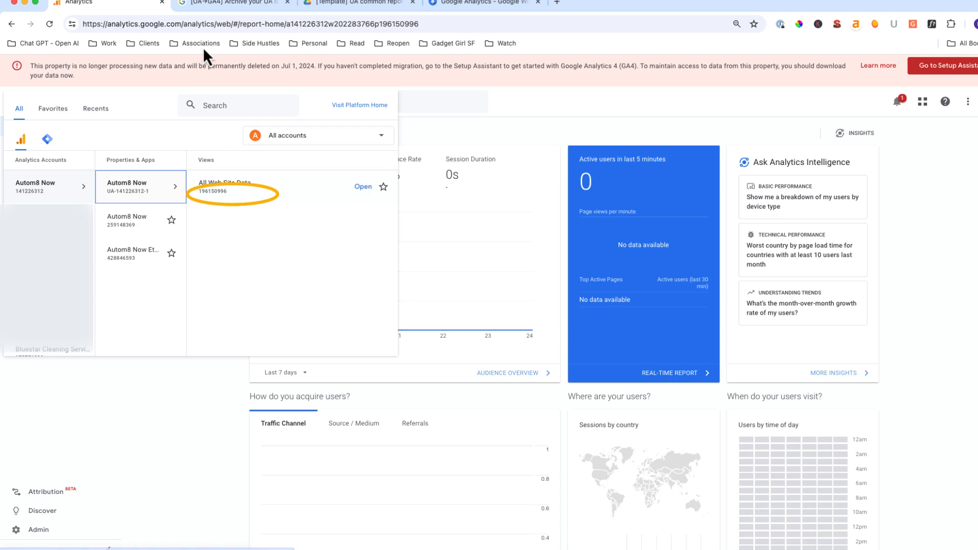
# Review the help article on archiving UA data and the Google Analytics add-on's Marketplace page.
pyautogui.click(226, 6)
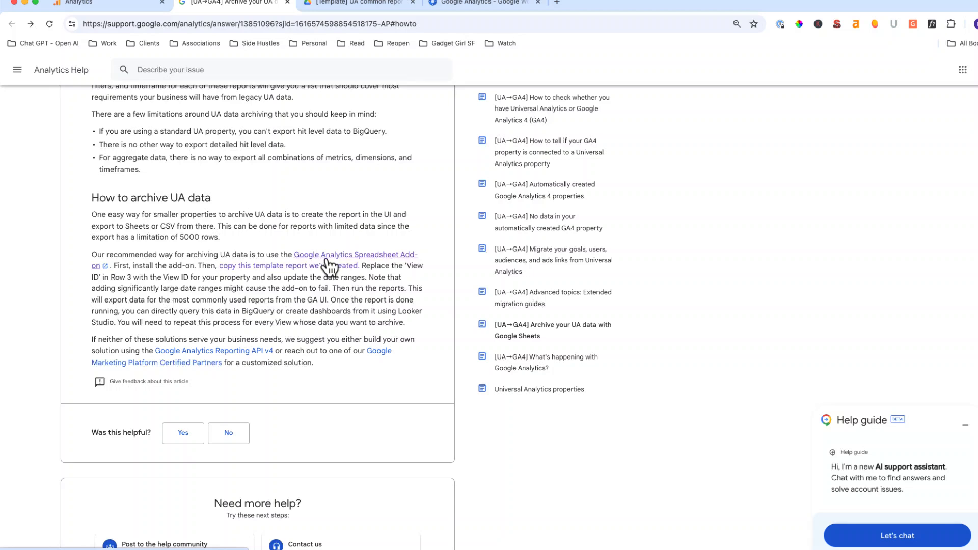
pyautogui.click(478, 2)
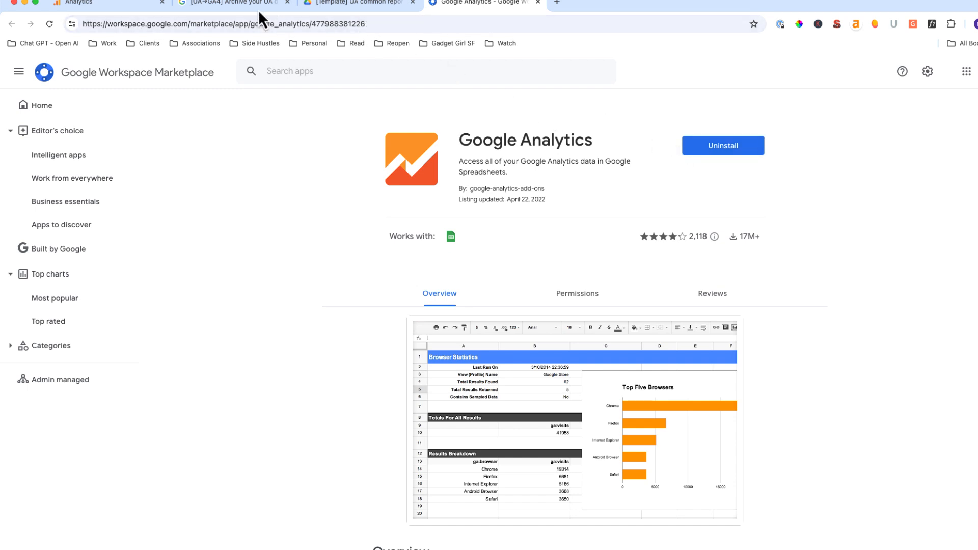
# Return to the archiving help article and make a copy of its [Template] UA common reports spreadsheet.
pyautogui.click(236, 5)
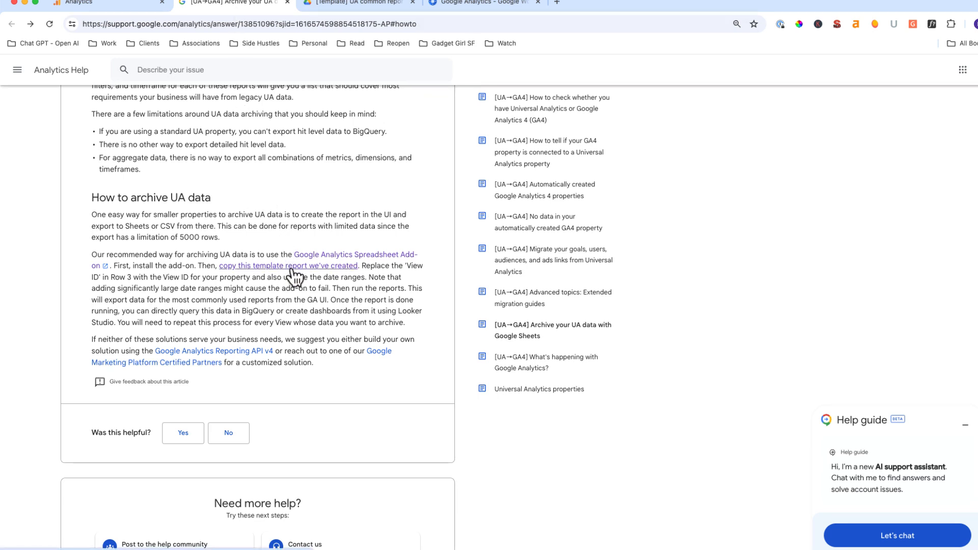
pyautogui.click(375, 4)
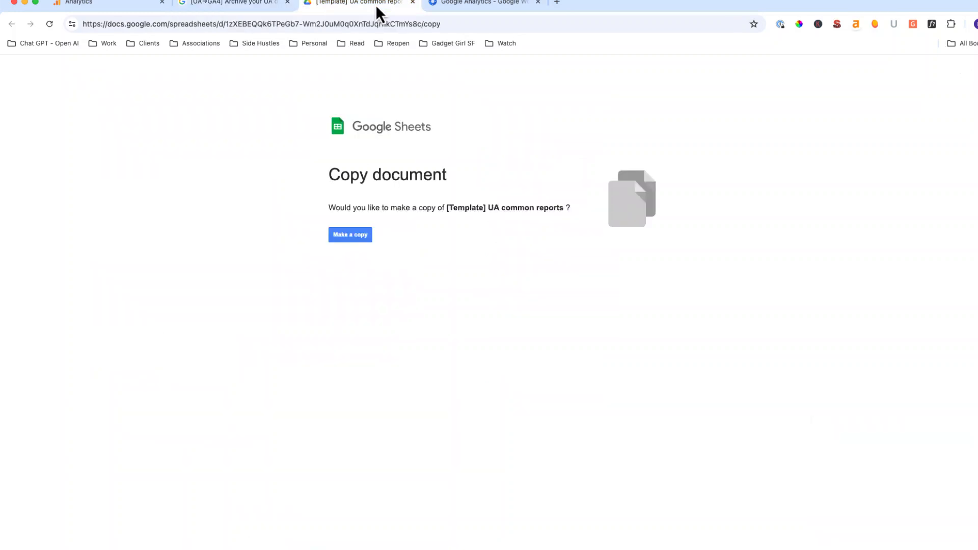
pyautogui.click(349, 239)
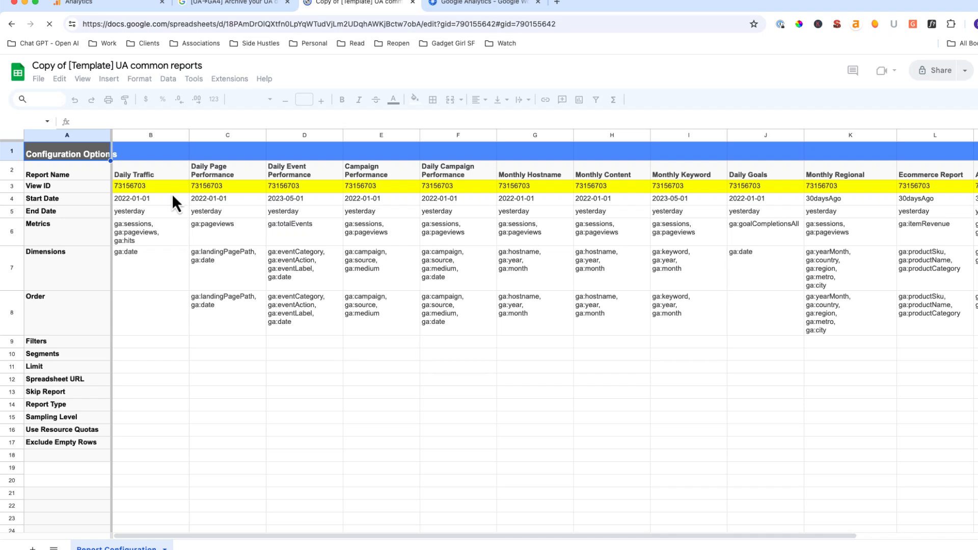
# In the Daily Traffic column, enter the property's View ID, start date 2019-01-01 and end date 2023-12-31.
pyautogui.click(140, 191)
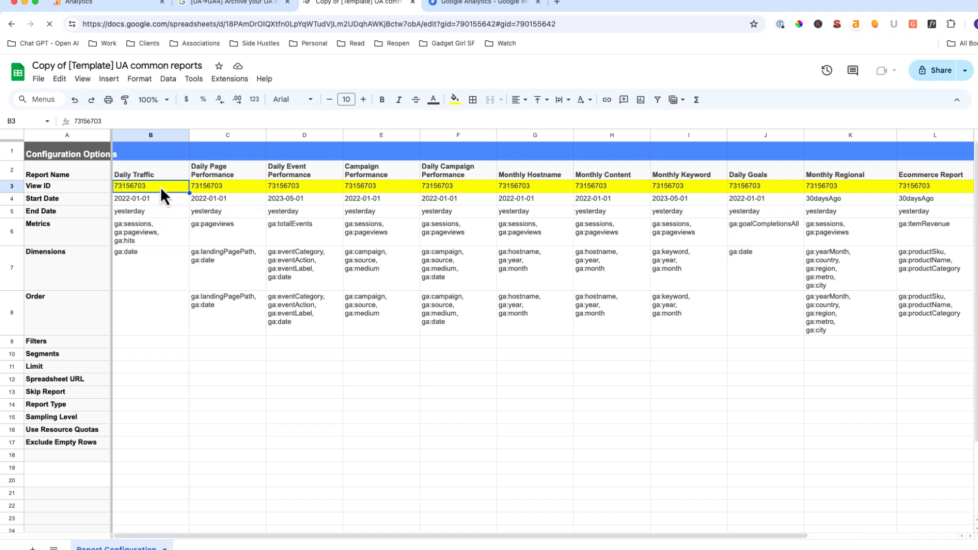
pyautogui.press('super+v')
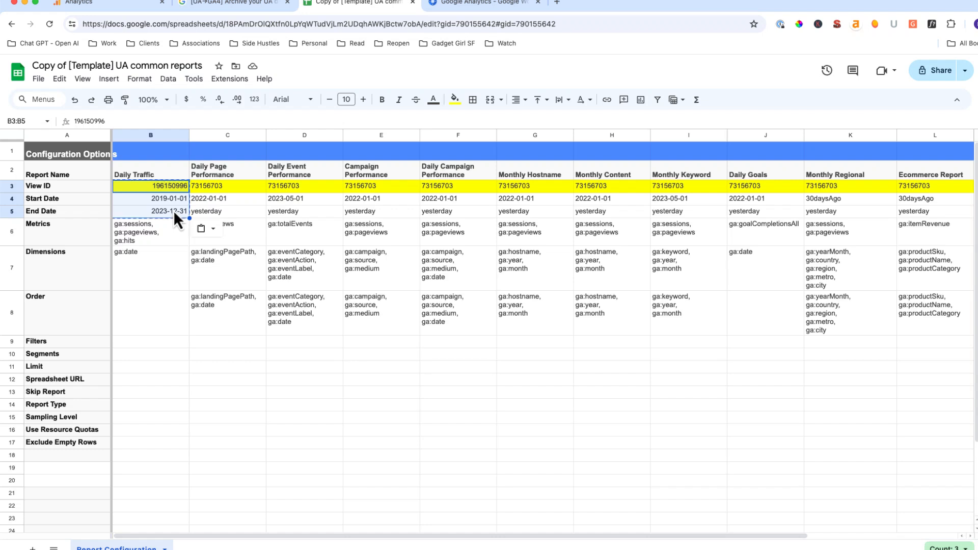
# Paste the Daily Traffic View ID, start date and end date into every other report column, from Daily Page Performance to Ads Revenue Report.
pyautogui.click(225, 192)
pyautogui.hotkey('ctrl', 'v')
pyautogui.press('Right')
pyautogui.hotkey('ctrl', 'v')
pyautogui.press('Right')
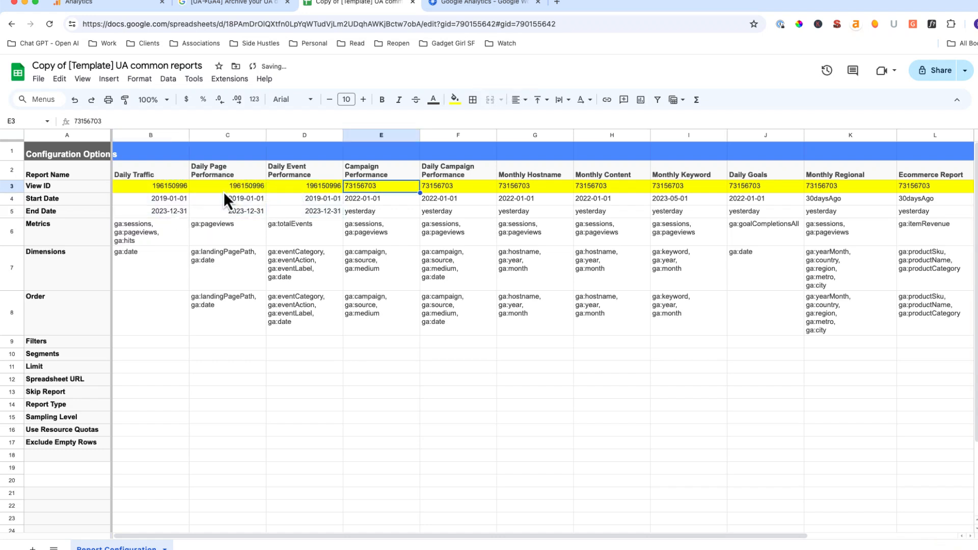
pyautogui.hotkey('ctrl', 'v')
pyautogui.press('Right')
pyautogui.hotkey('ctrl', 'v')
pyautogui.press('Right')
pyautogui.hotkey('ctrl', 'v')
pyautogui.press('Right')
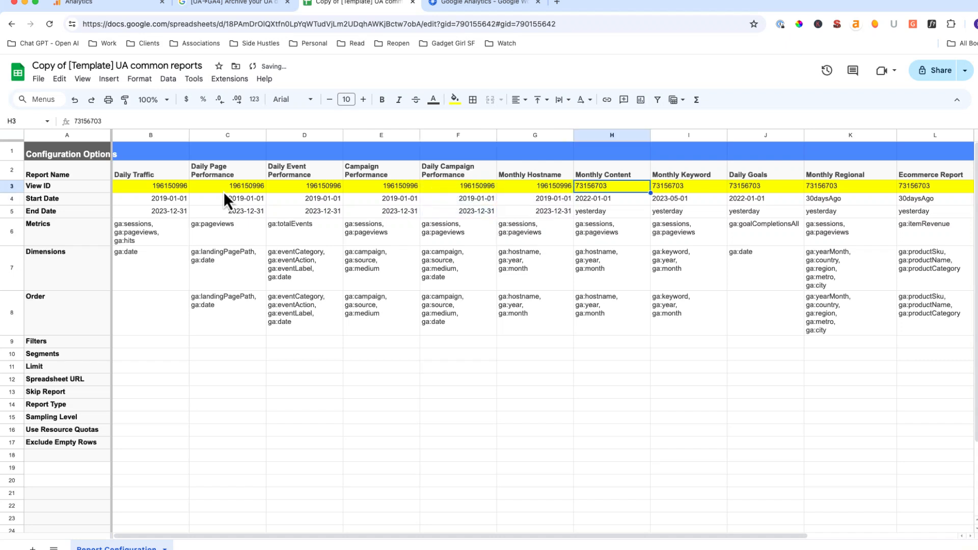
pyautogui.hotkey('ctrl', 'v')
pyautogui.press('Right')
pyautogui.hotkey('ctrl', 'v')
pyautogui.press('Right')
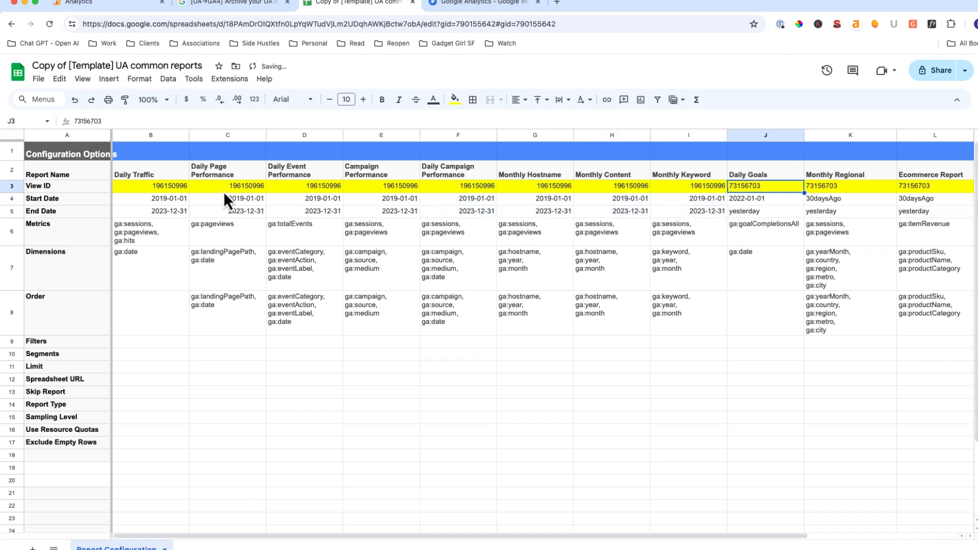
pyautogui.hotkey('ctrl', 'v')
pyautogui.press('Right')
pyautogui.hotkey('ctrl', 'v')
pyautogui.press('Right')
pyautogui.hotkey('ctrl', 'v')
pyautogui.press('Right')
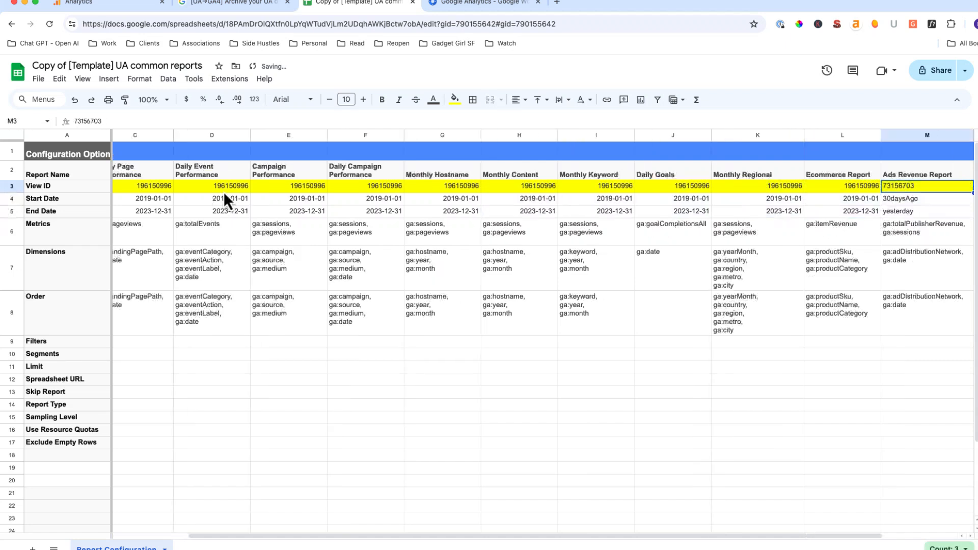
pyautogui.hotkey('ctrl', 'v')
pyautogui.press('Right')
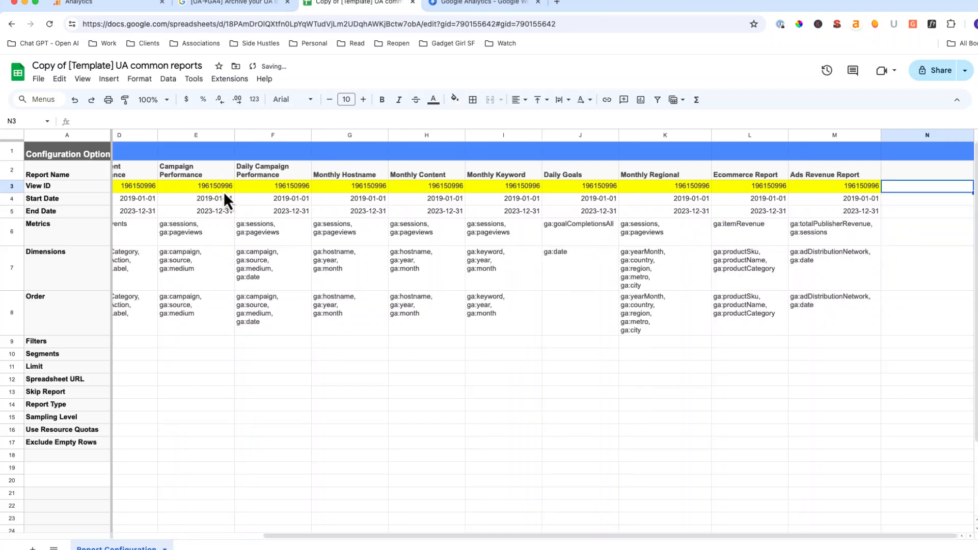
pyautogui.press('Left')
pyautogui.press('Left')
pyautogui.press('Left')
pyautogui.press('Left')
pyautogui.press('Left')
pyautogui.press('Left')
pyautogui.press('Left')
pyautogui.press('Left')
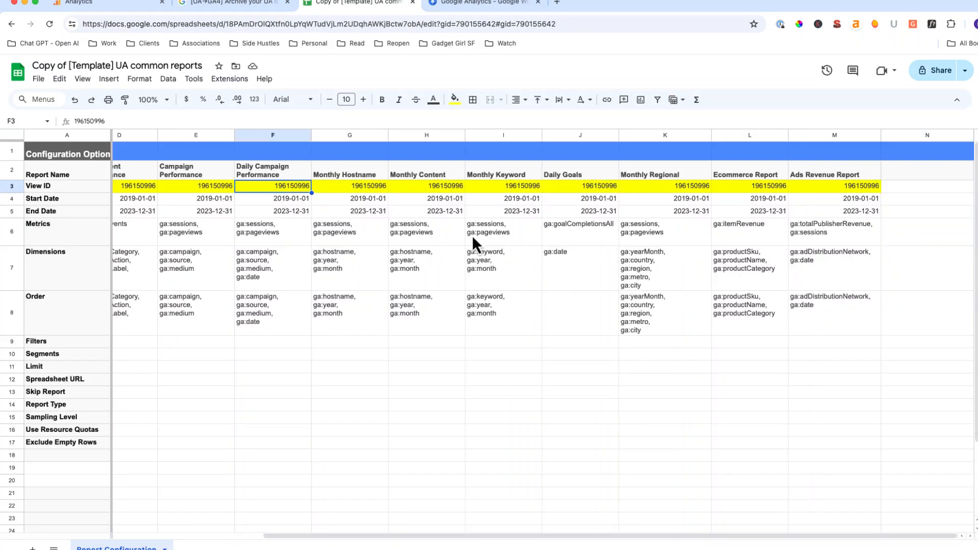
# Delete the Ads Revenue Report column from the report configuration.
pyautogui.click(825, 135)
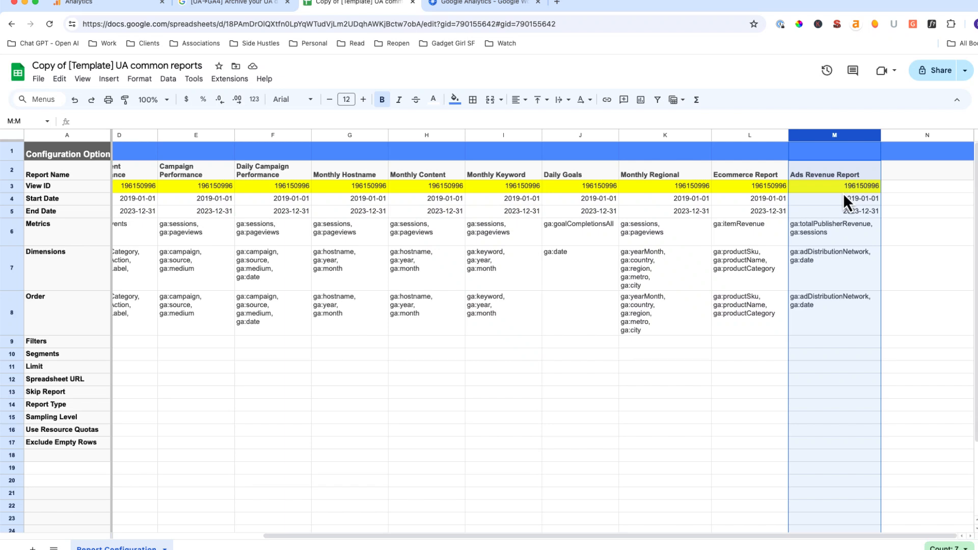
pyautogui.rightClick(824, 138)
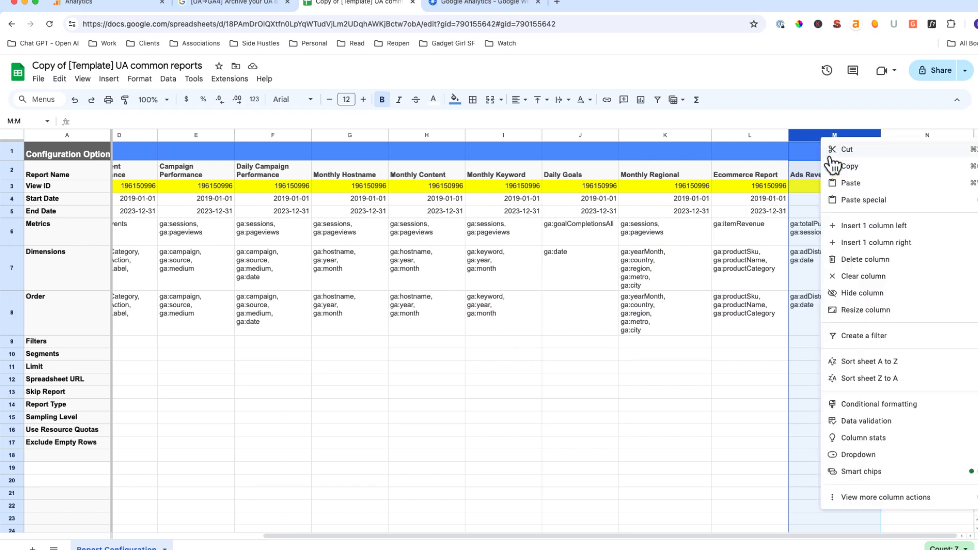
pyautogui.click(862, 261)
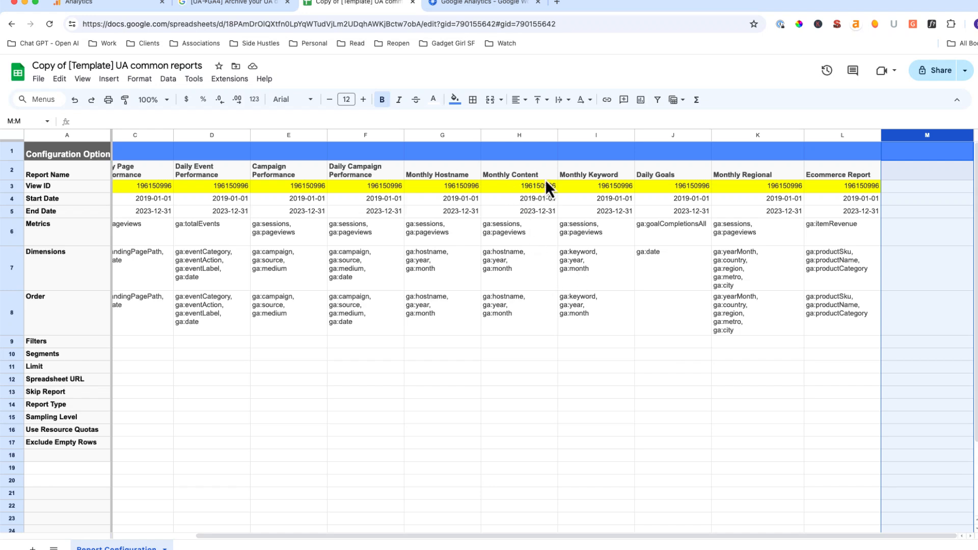
# Compare the Monthly Hostname and Monthly Content settings, and replace ga:hostname with ga:pagePath in the Monthly Content dimensions.
pyautogui.click(505, 265)
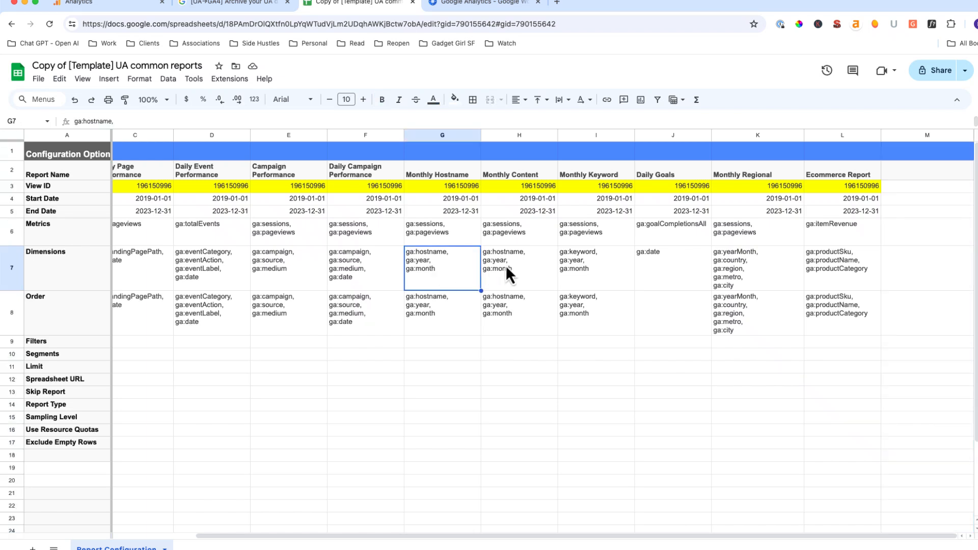
pyautogui.click(441, 309)
pyautogui.click(508, 308)
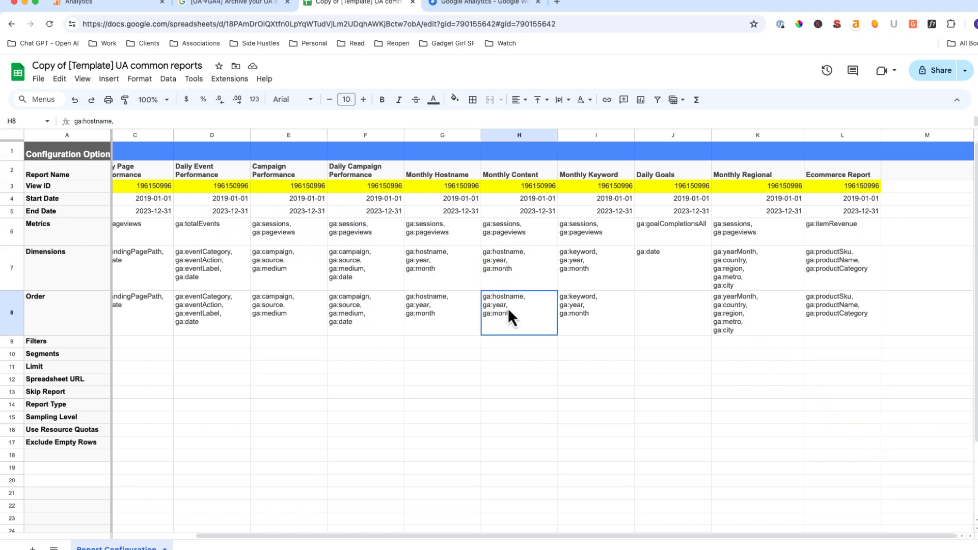
pyautogui.click(522, 282)
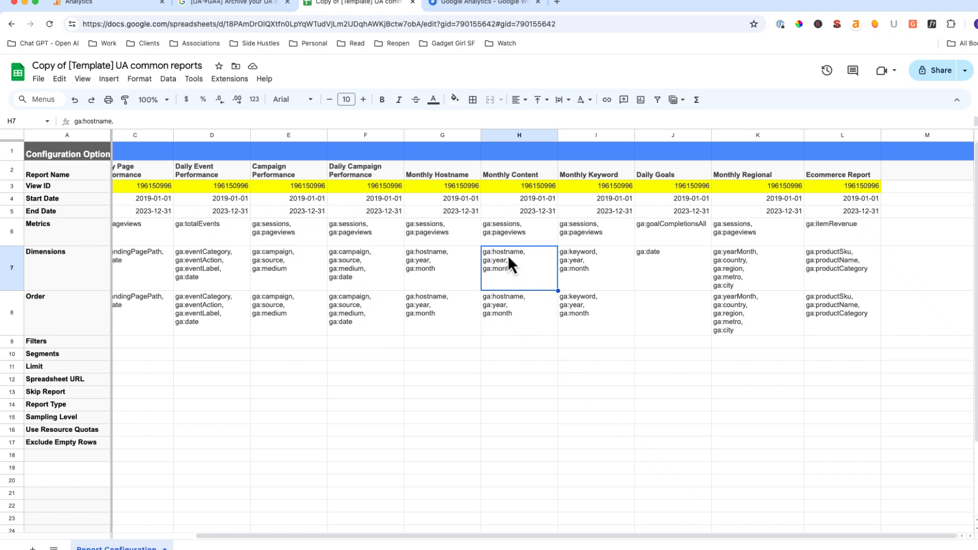
pyautogui.doubleClick(91, 121)
pyautogui.write('pagePath,')
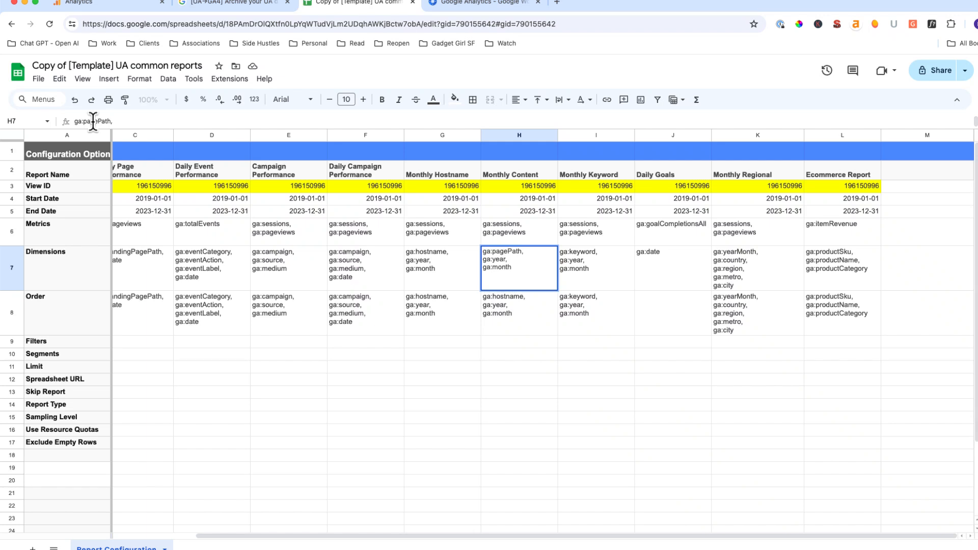
# Replace ga:hostname with ga:pagePath in the Monthly Content report's Order cell.
pyautogui.click(532, 304)
pyautogui.doubleClick(88, 122)
pyautogui.write('pagePath,')
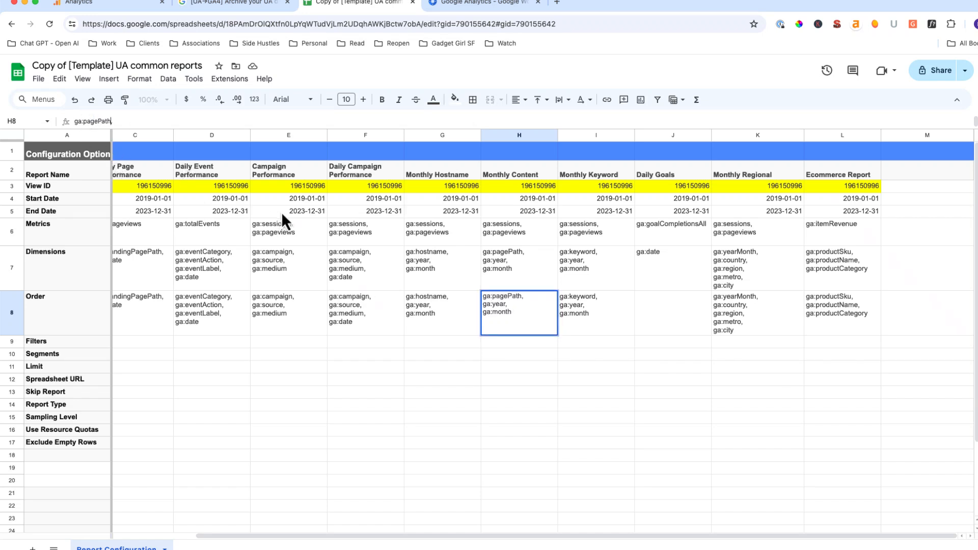
pyautogui.click(528, 276)
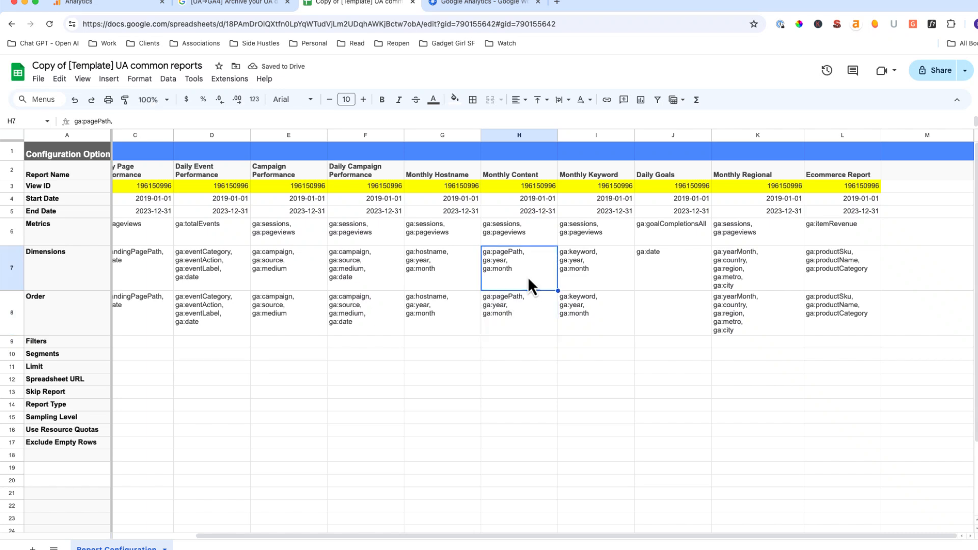
# Run the configured reports with the Google Analytics add-on and open the generated Monthly Content sheet.
pyautogui.click(231, 80)
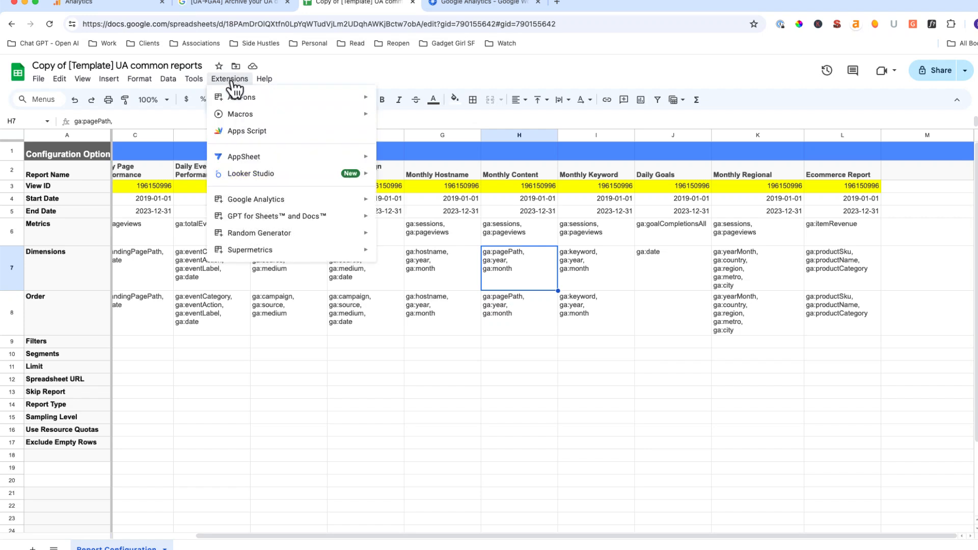
pyautogui.moveTo(232, 203)
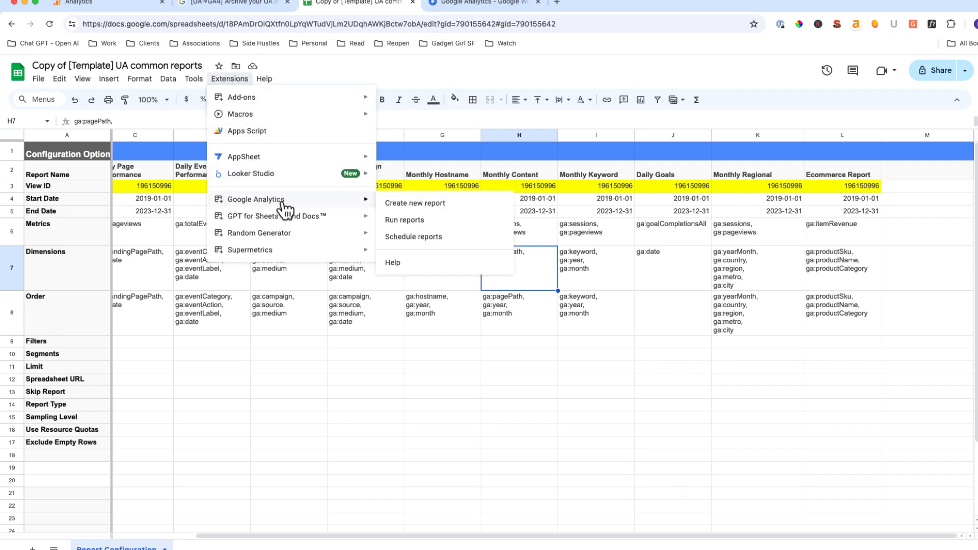
pyautogui.click(411, 223)
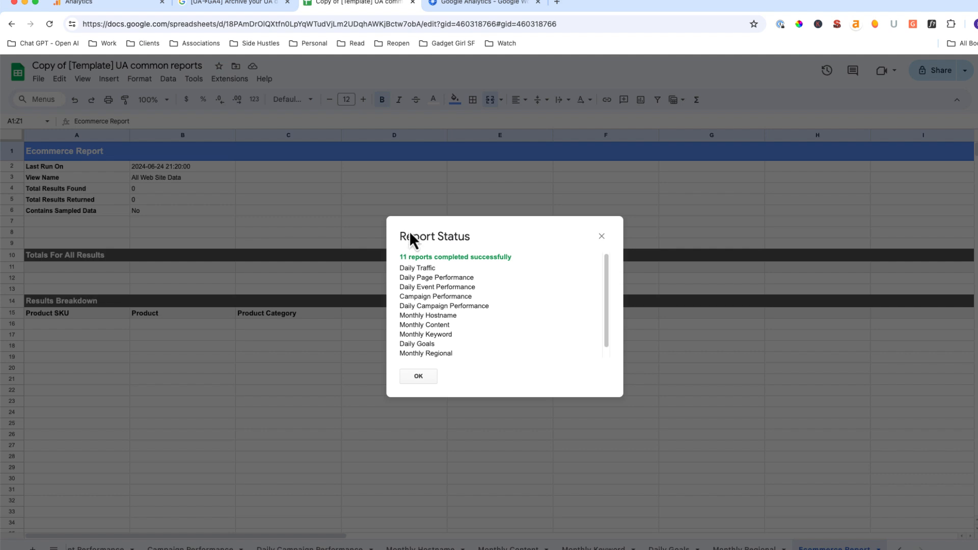
pyautogui.click(415, 377)
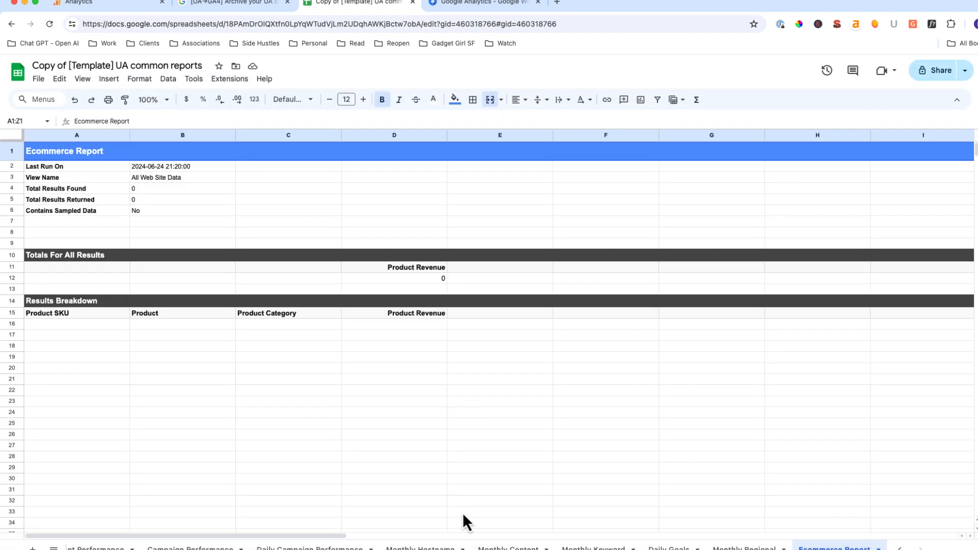
pyautogui.click(481, 547)
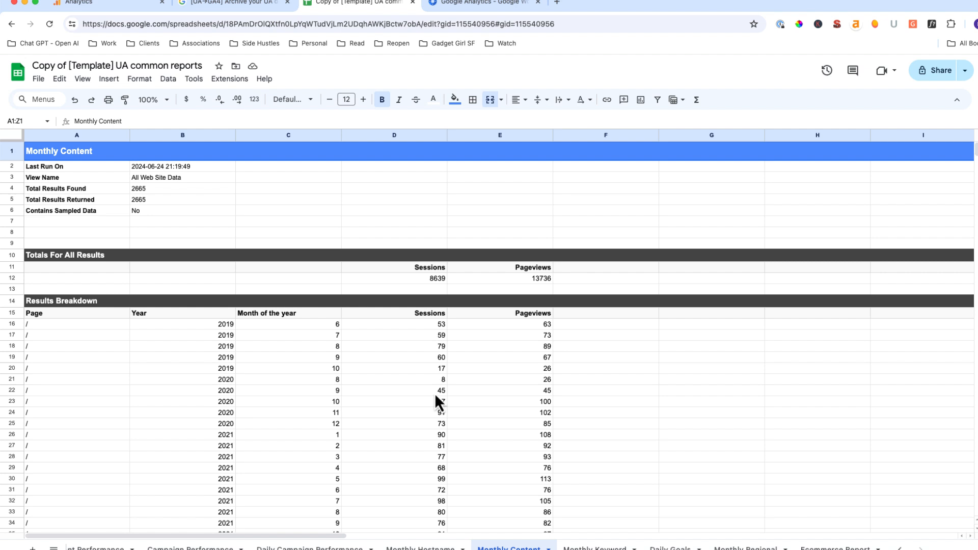
# Rename the spreadsheet as "am8 2019-2023 UA common reports".
pyautogui.moveTo(113, 65); pyautogui.dragTo(14, 72)
pyautogui.write('am8 20')
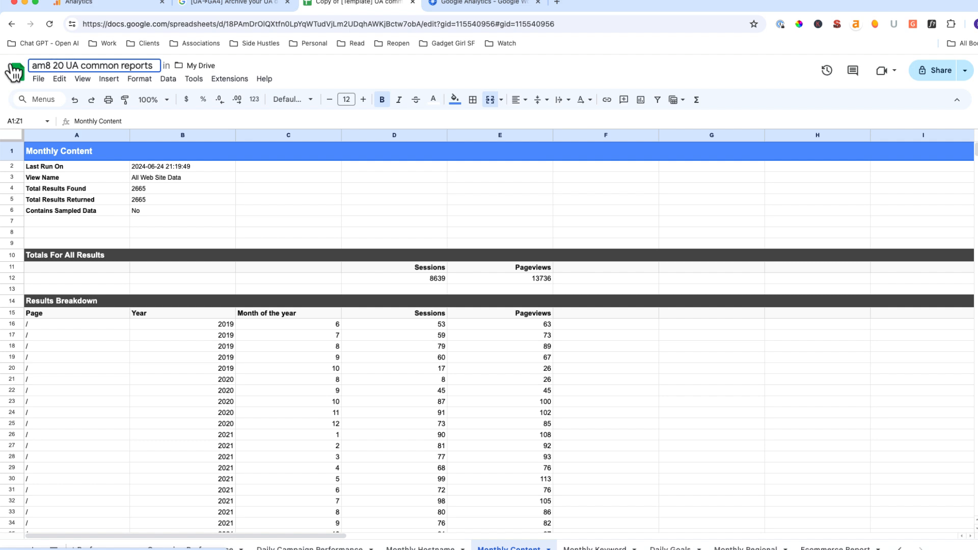
pyautogui.write('19-')
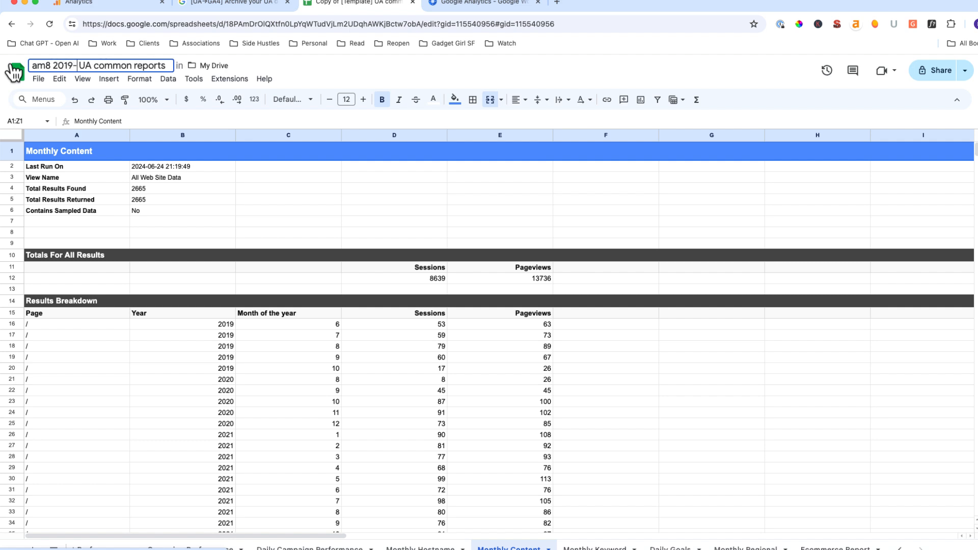
pyautogui.write('2034')
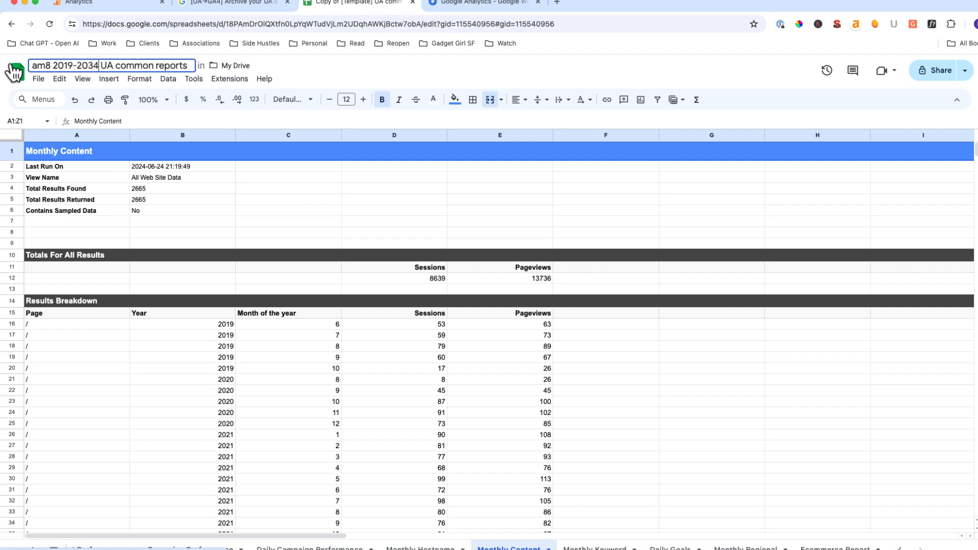
pyautogui.press('BackSpace')
pyautogui.write('23')
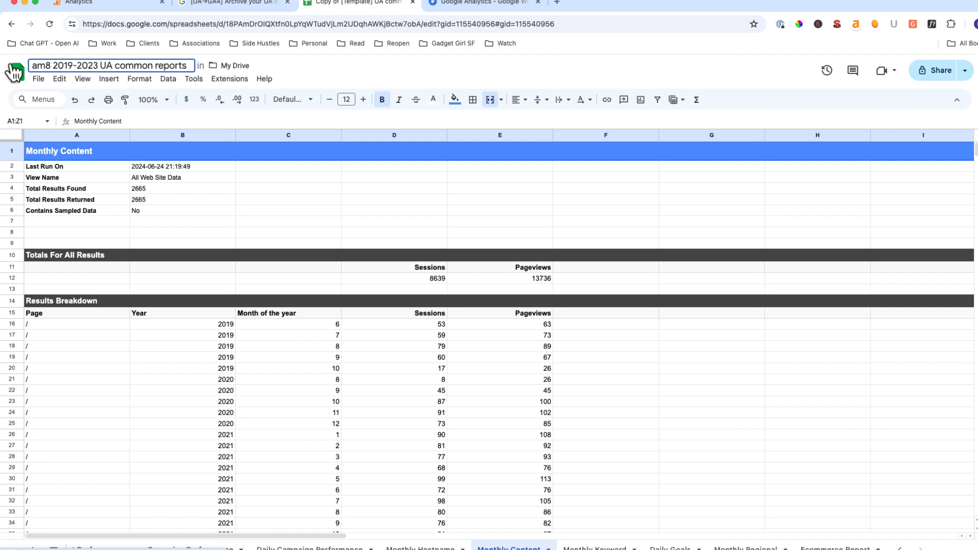
pyautogui.click(249, 226)
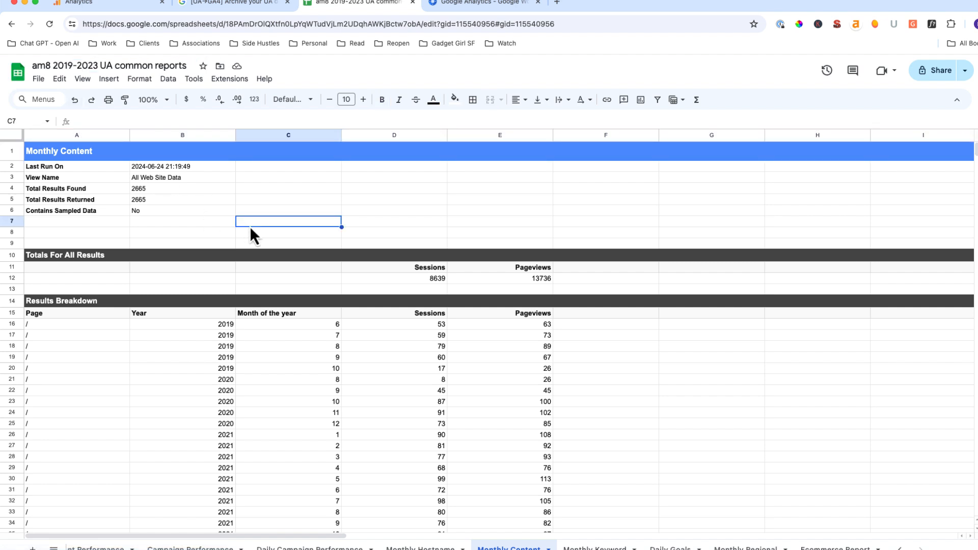